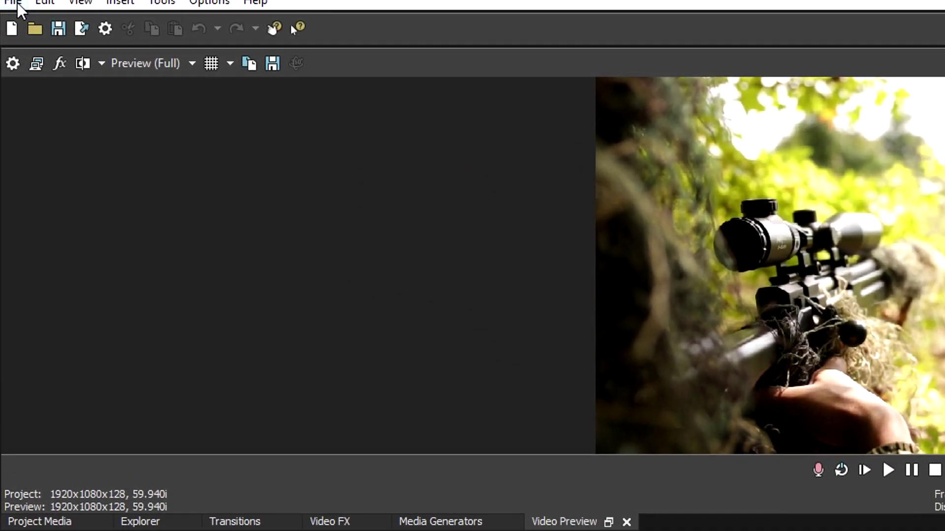
Verify 1920×1080 at 59.940 fps in Project Properties and overwrite the 1080P 60FPS Template with it.
{"action": "left_click", "coordinate": [13, 62]}
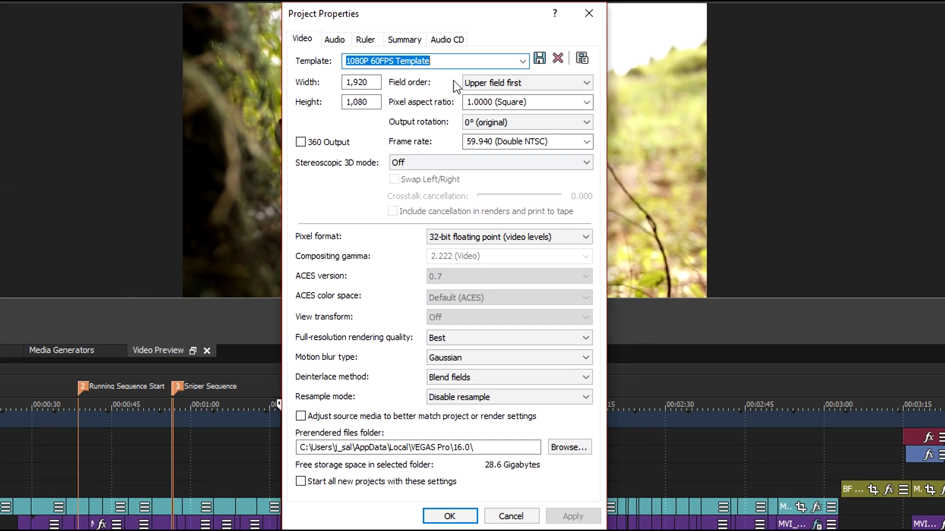
{"action": "left_click", "coordinate": [449, 62]}
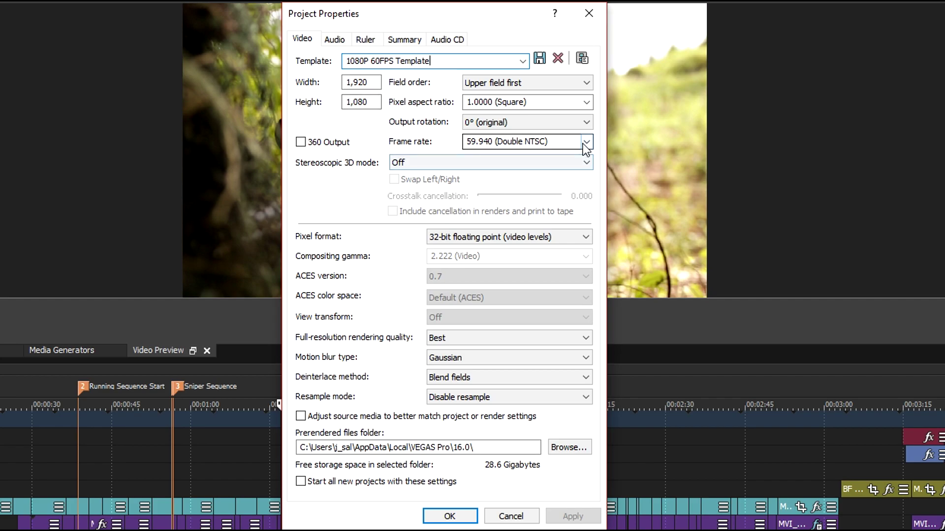
{"action": "left_click", "coordinate": [571, 141]}
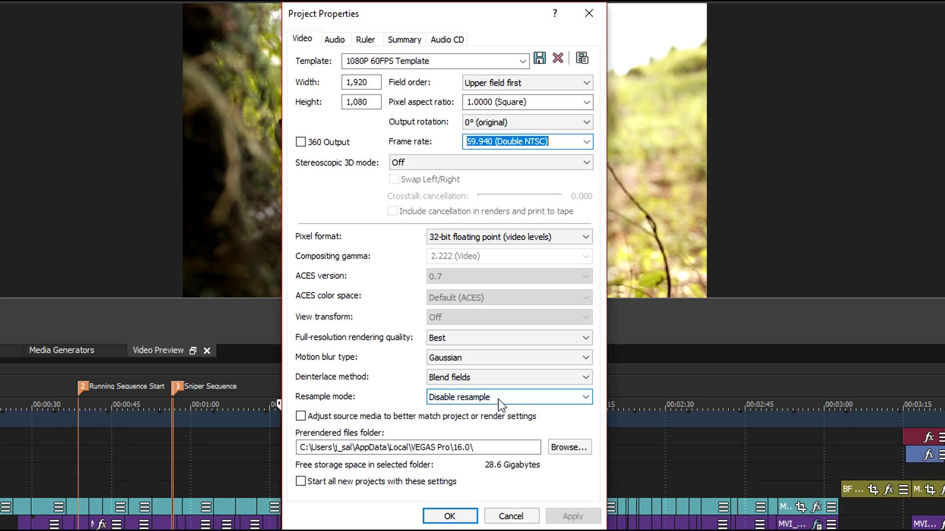
{"action": "left_click", "coordinate": [490, 62]}
{"action": "left_click", "coordinate": [462, 62]}
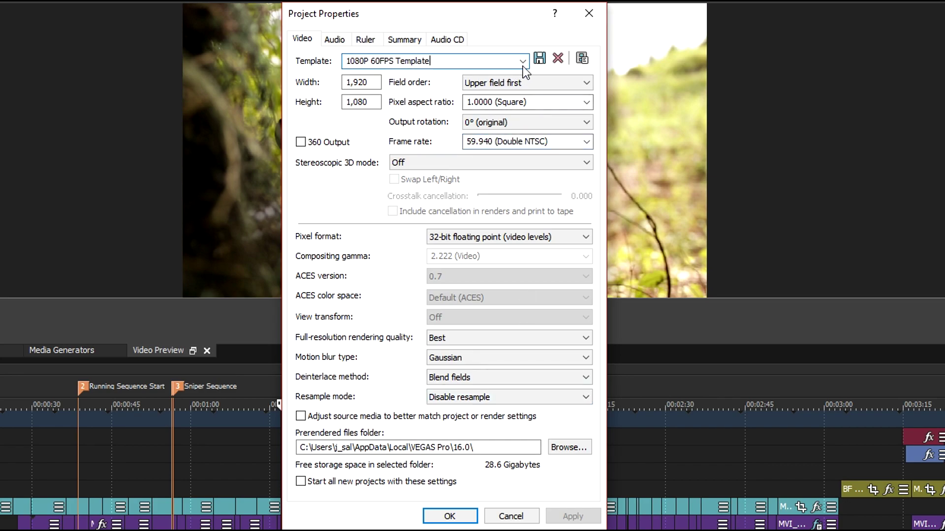
{"action": "left_click", "coordinate": [540, 58]}
{"action": "left_click", "coordinate": [479, 239]}
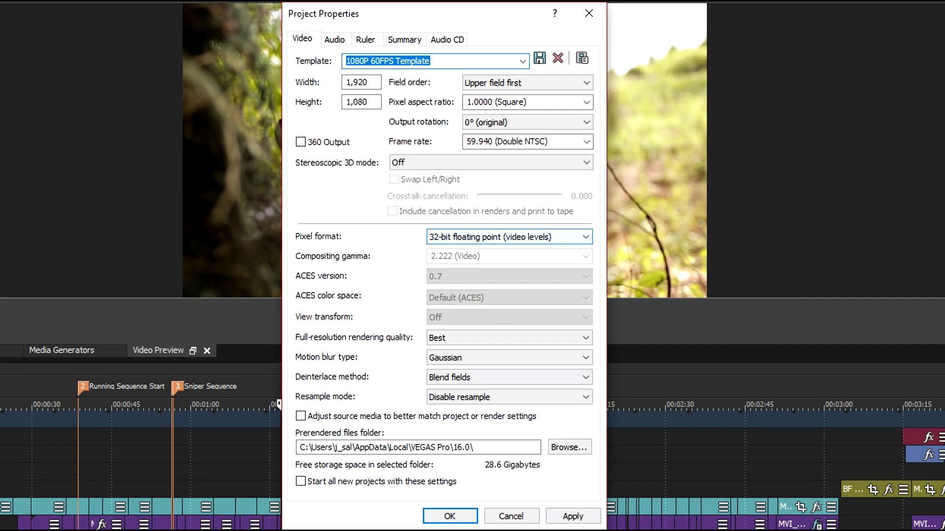
Close Project Properties and set the preview quality to Best (Full).
{"action": "left_click", "coordinate": [449, 516]}
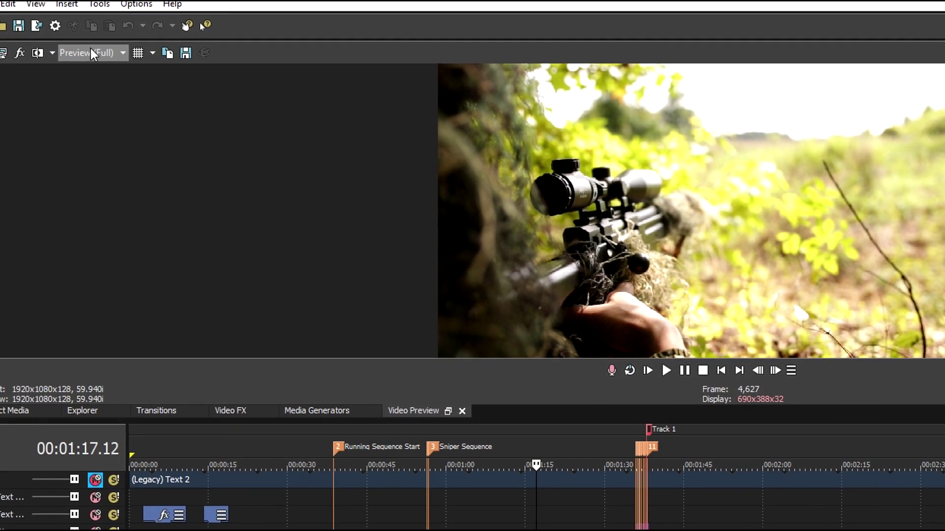
{"action": "left_click", "coordinate": [93, 52]}
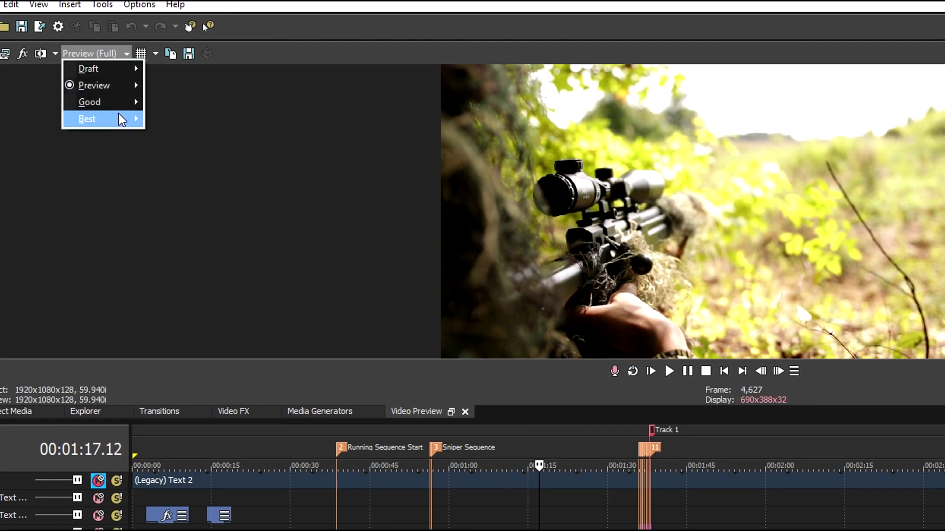
{"action": "mouse_move", "coordinate": [119, 118]}
{"action": "left_click", "coordinate": [181, 134]}
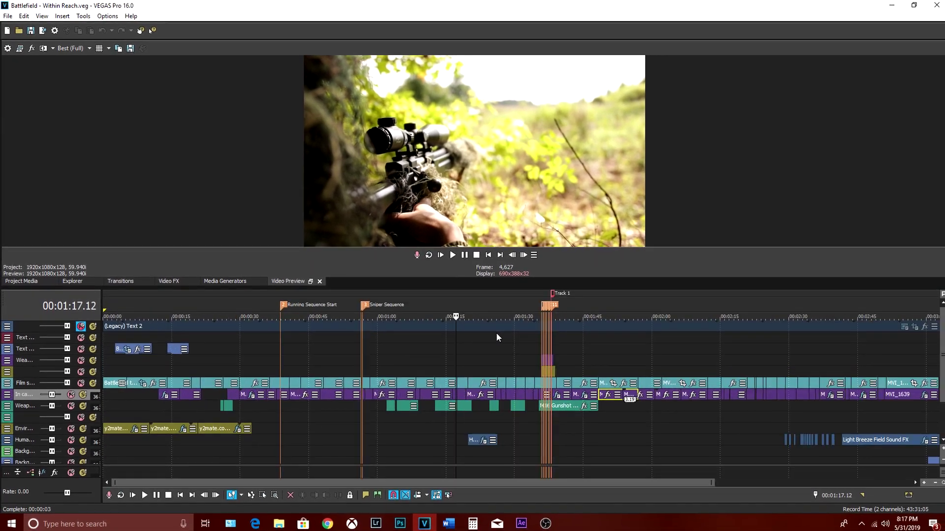
Mark a loop region over the sniper sequence, roughly 1:03 to 1:17, on the timeline.
{"action": "scroll", "coordinate": [496, 333], "scroll_direction": "up", "scroll_amount": 2}
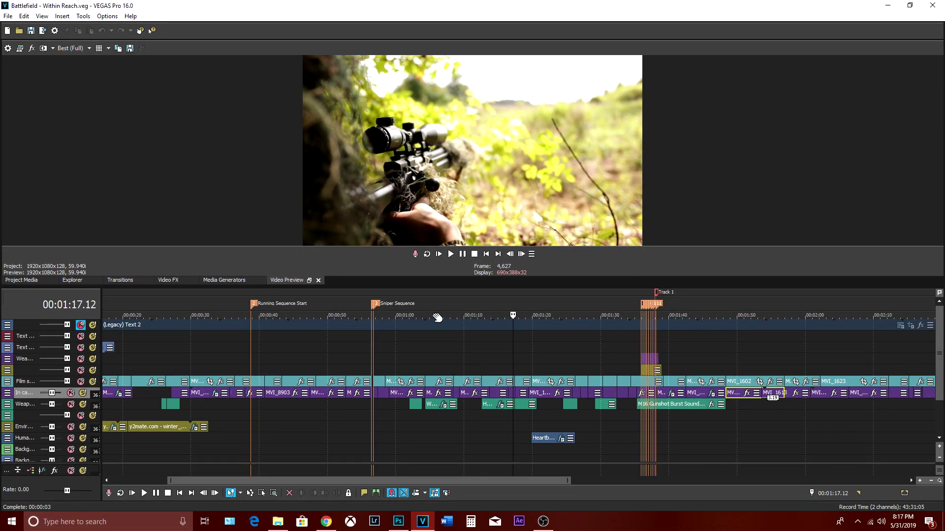
{"action": "left_click_drag", "start_coordinate": [422, 310], "coordinate": [512, 315]}
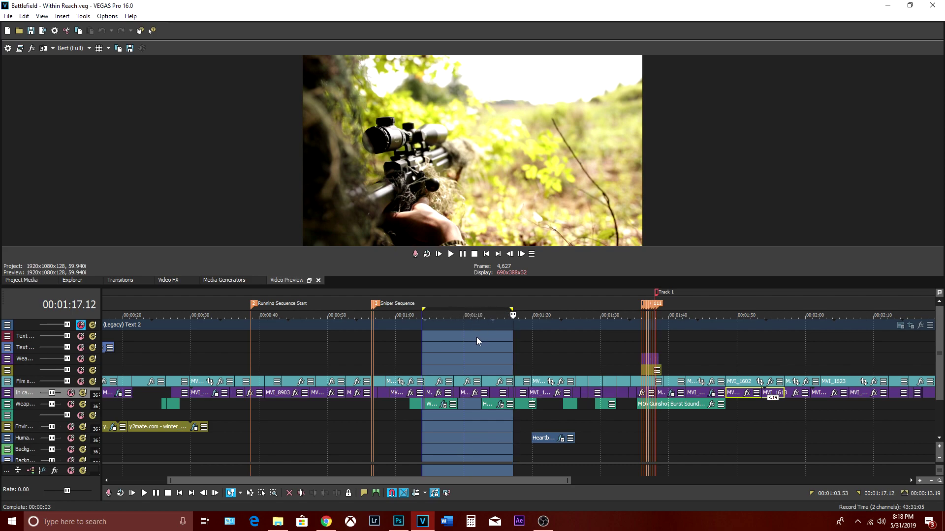
{"action": "scroll", "coordinate": [476, 338], "scroll_direction": "down", "scroll_amount": 3}
{"action": "left_click", "coordinate": [501, 346]}
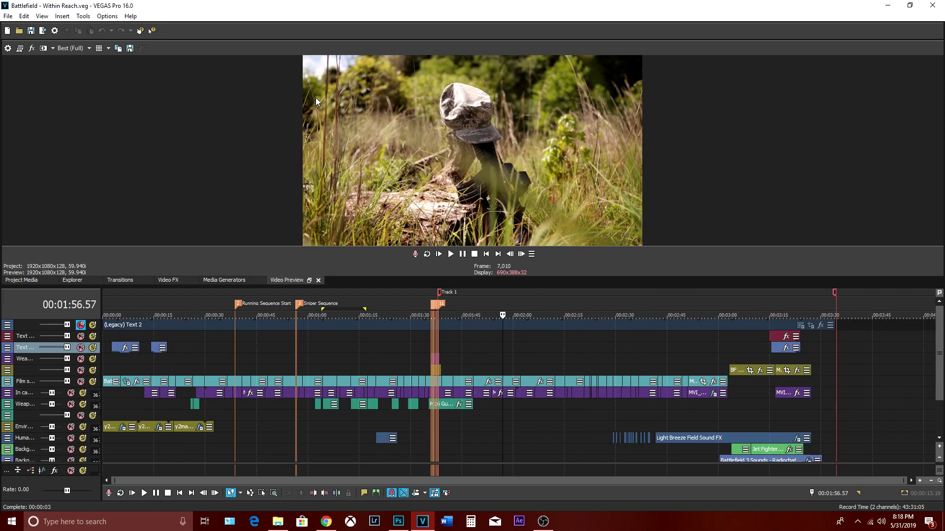
Open Render As with MAGIX AVC/AAC MP4 and the Internet HD 1080p 59.94 fps (NVIDIA NVENC) template.
{"action": "left_click", "coordinate": [8, 16]}
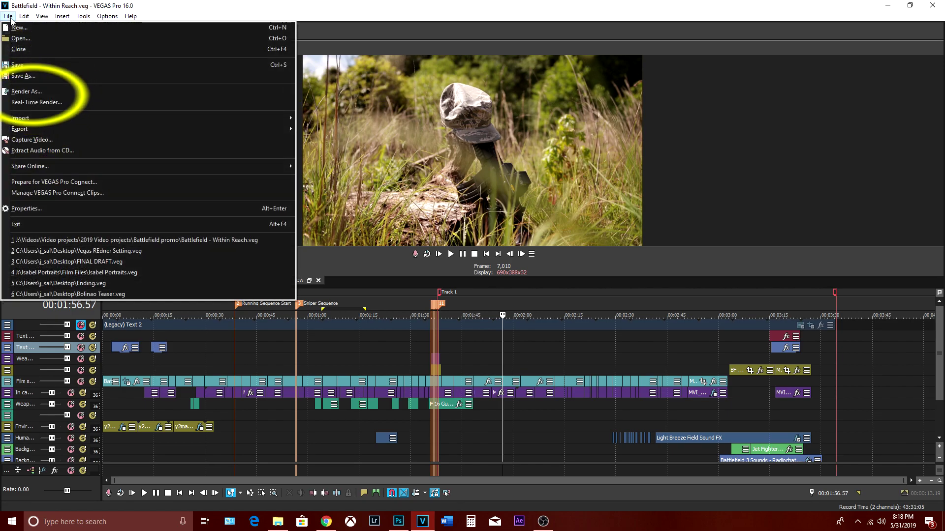
{"action": "left_click", "coordinate": [57, 91]}
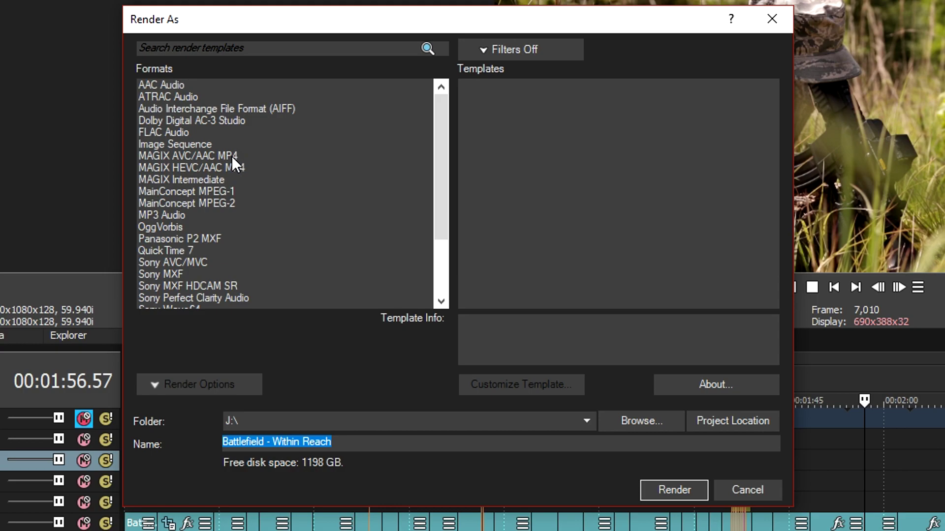
{"action": "left_click", "coordinate": [234, 155]}
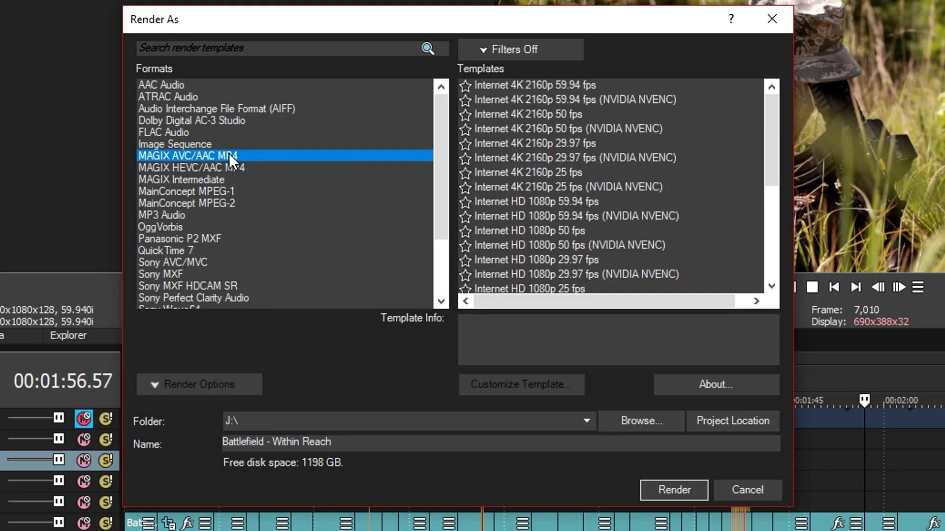
{"action": "left_click_drag", "start_coordinate": [766, 132], "coordinate": [761, 159]}
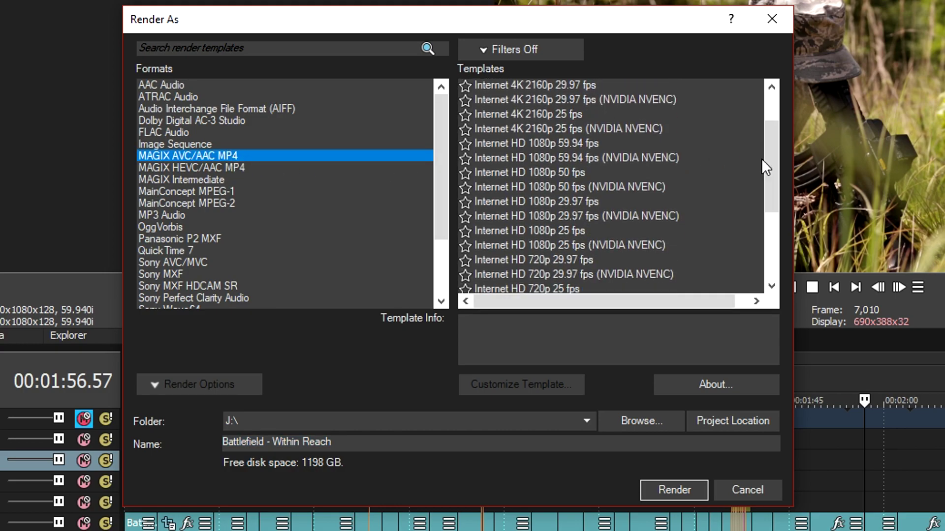
{"action": "left_click", "coordinate": [654, 156]}
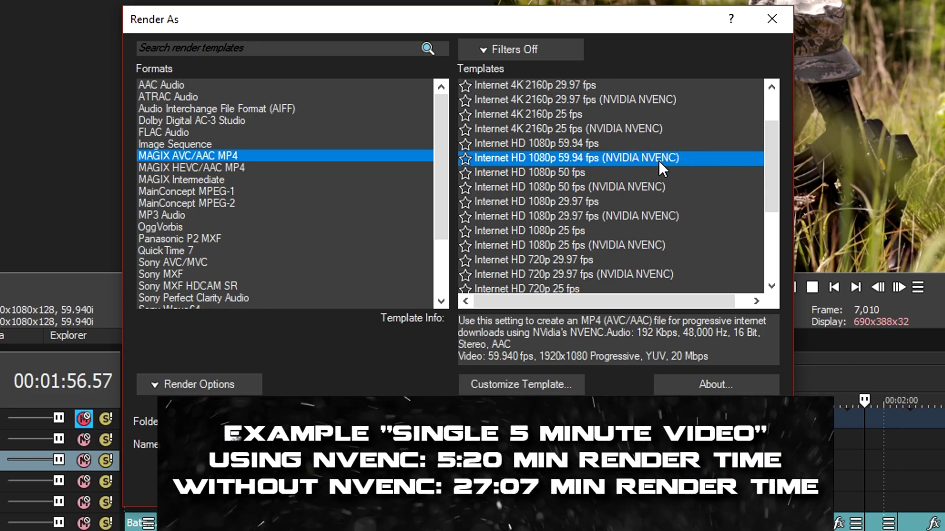
{"action": "left_click", "coordinate": [625, 147]}
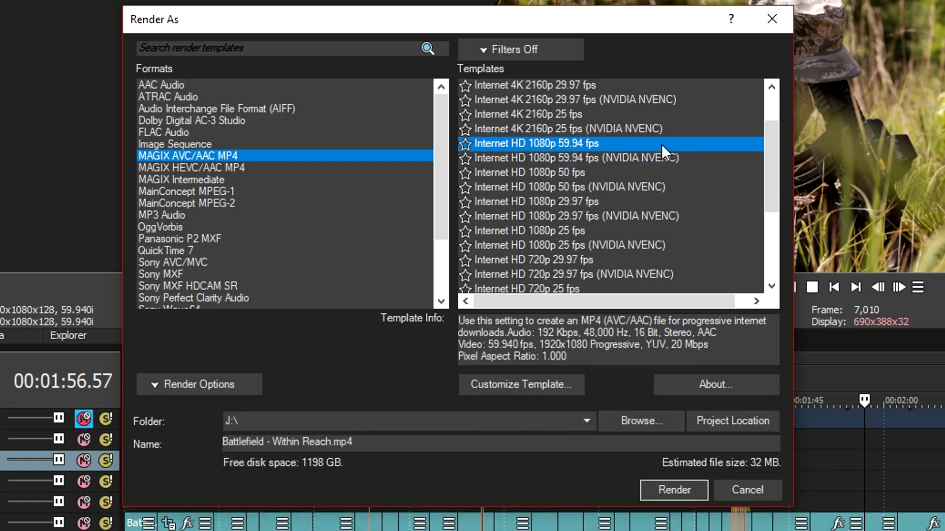
{"action": "left_click_drag", "start_coordinate": [627, 26], "coordinate": [705, 37]}
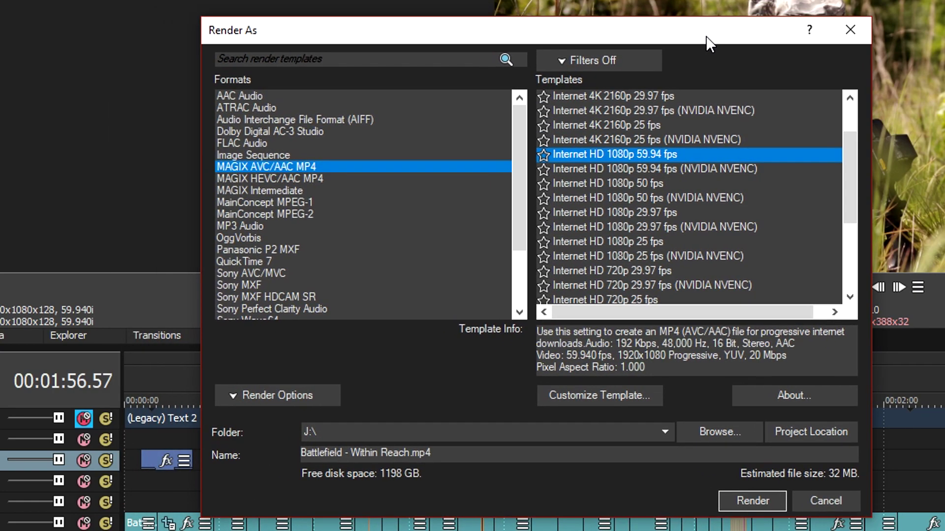
{"action": "left_click", "coordinate": [732, 168]}
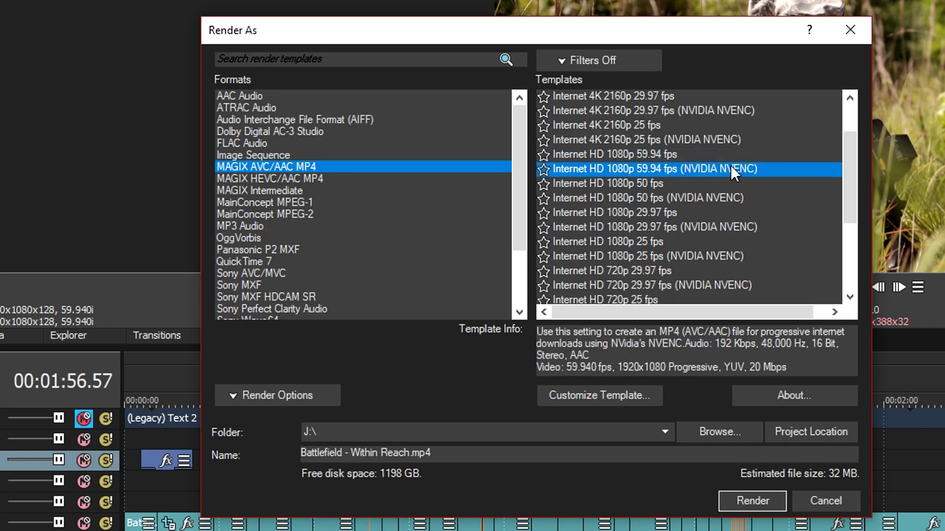
Customize the NVENC template and set its encoder Preset to High performance.
{"action": "left_click", "coordinate": [607, 397]}
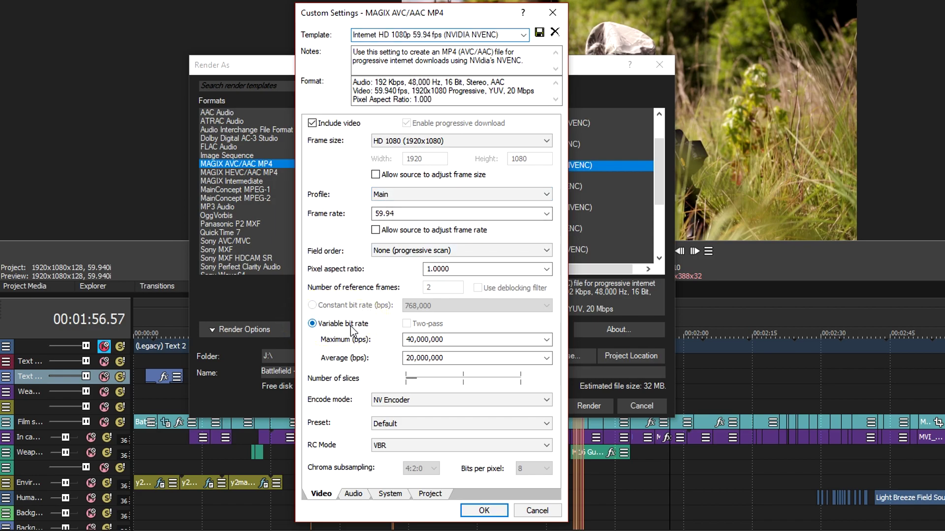
{"action": "left_click", "coordinate": [450, 426]}
{"action": "left_click", "coordinate": [445, 444]}
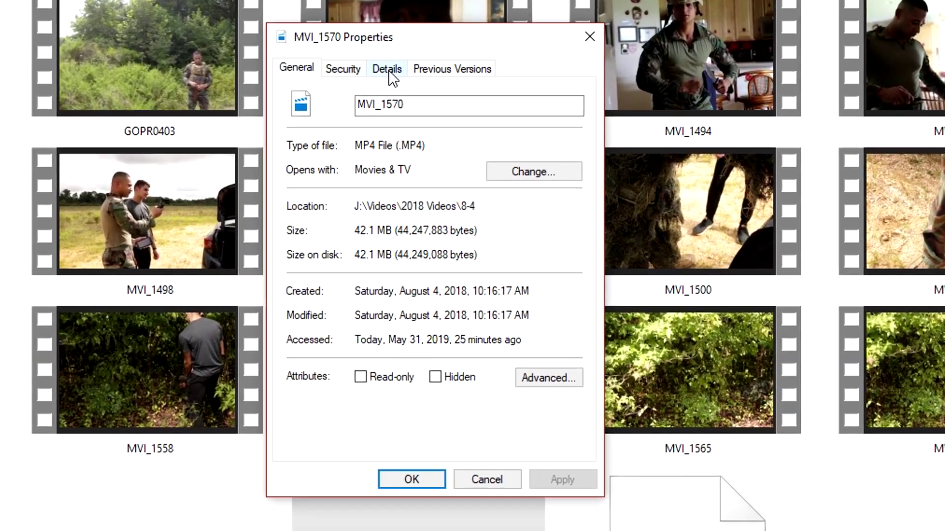
Read MVI_1570's Details: 58762kbps total bitrate at 59.94 frames/second.
{"action": "left_click", "coordinate": [408, 137]}
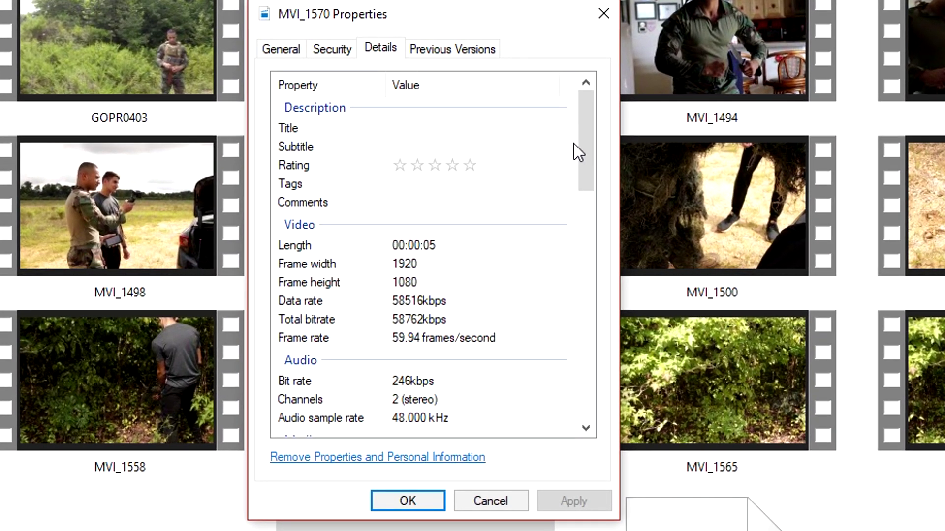
{"action": "left_click_drag", "start_coordinate": [583, 146], "coordinate": [586, 166]}
{"action": "left_click", "coordinate": [506, 169]}
{"action": "left_click", "coordinate": [457, 249]}
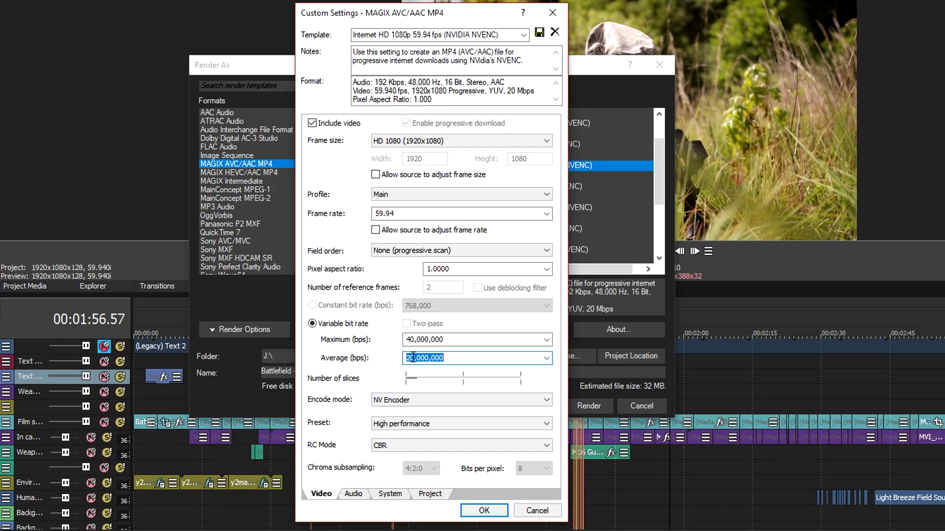
Raise the template's Maximum and Average bps values, bringing the bitrate to 50 Mbps.
{"action": "key", "text": "BackSpace"}
{"action": "type", "text": "4"}
{"action": "left_click", "coordinate": [411, 340]}
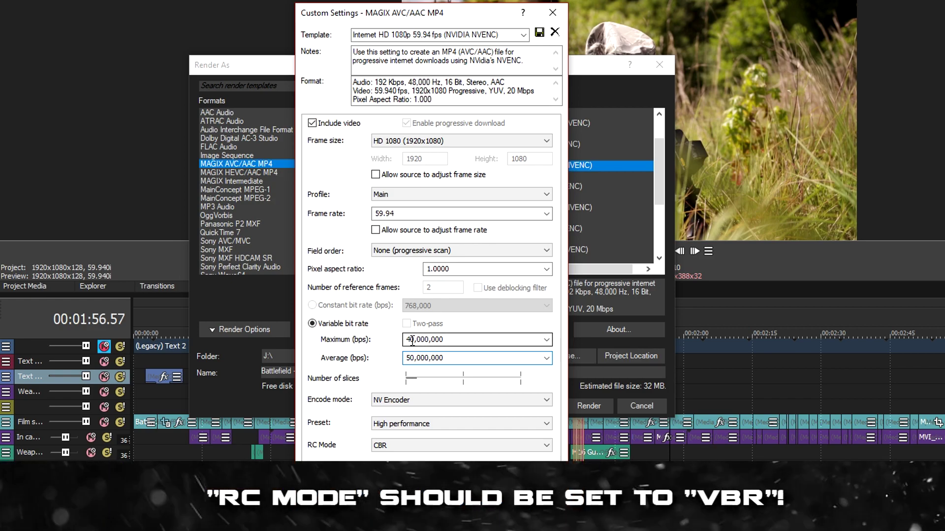
{"action": "key", "text": "BackSpace"}
{"action": "type", "text": "6"}
{"action": "left_click", "coordinate": [410, 357]}
{"action": "key", "text": "BackSpace"}
{"action": "type", "text": "5"}
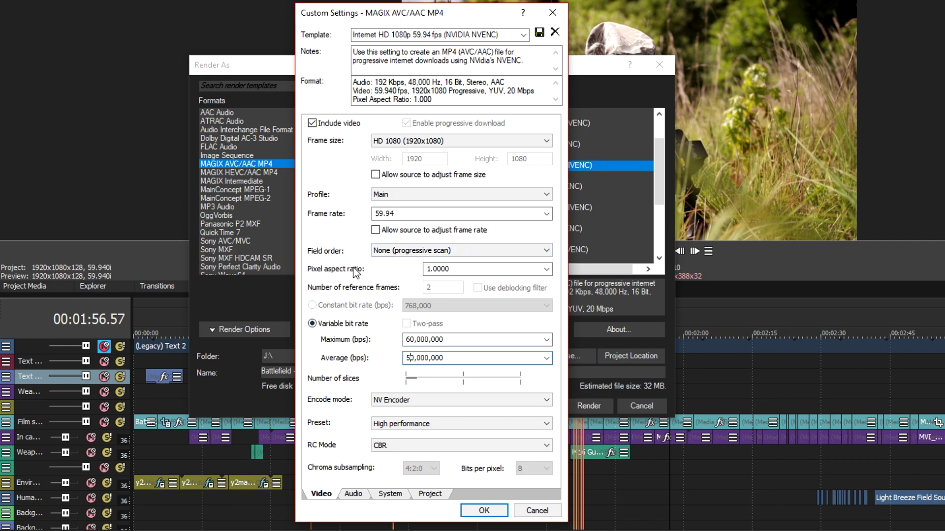
{"action": "left_click", "coordinate": [498, 338]}
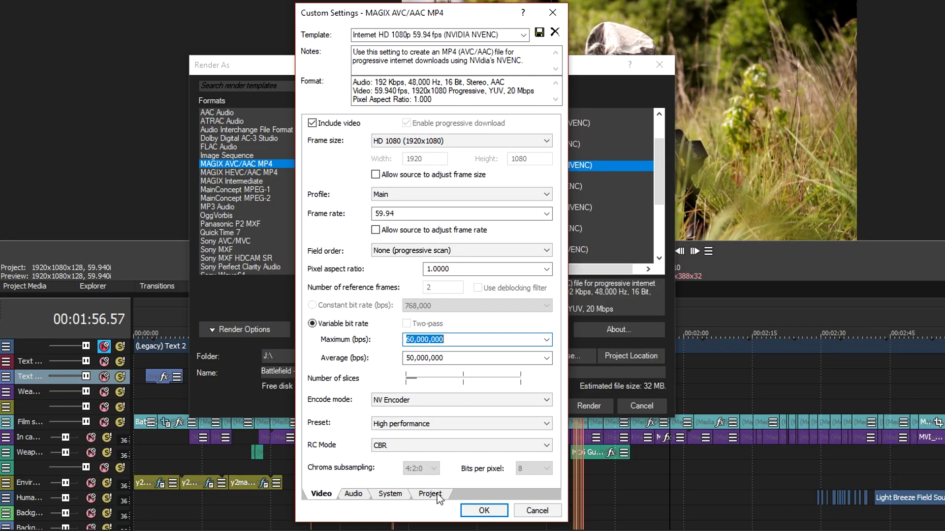
Set Video rendering quality to Best on the Project tab.
{"action": "left_click", "coordinate": [437, 496]}
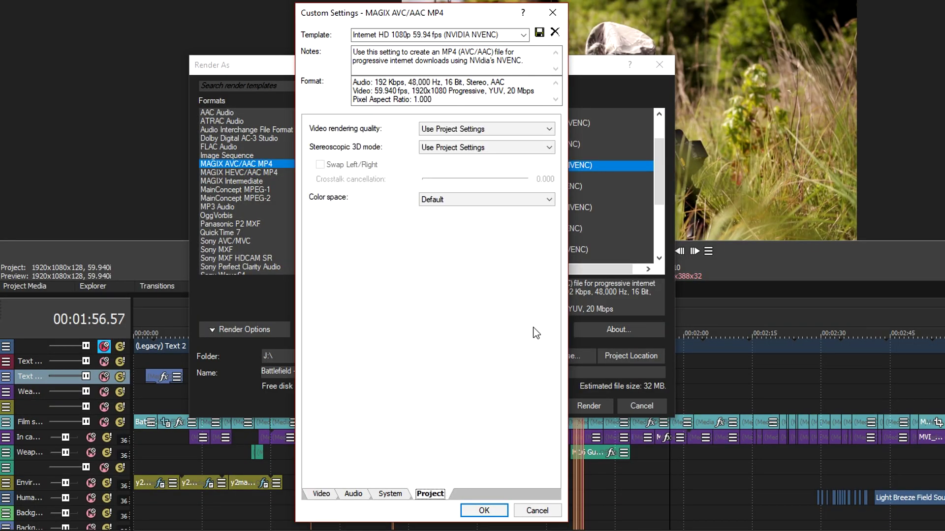
{"action": "left_click", "coordinate": [476, 131]}
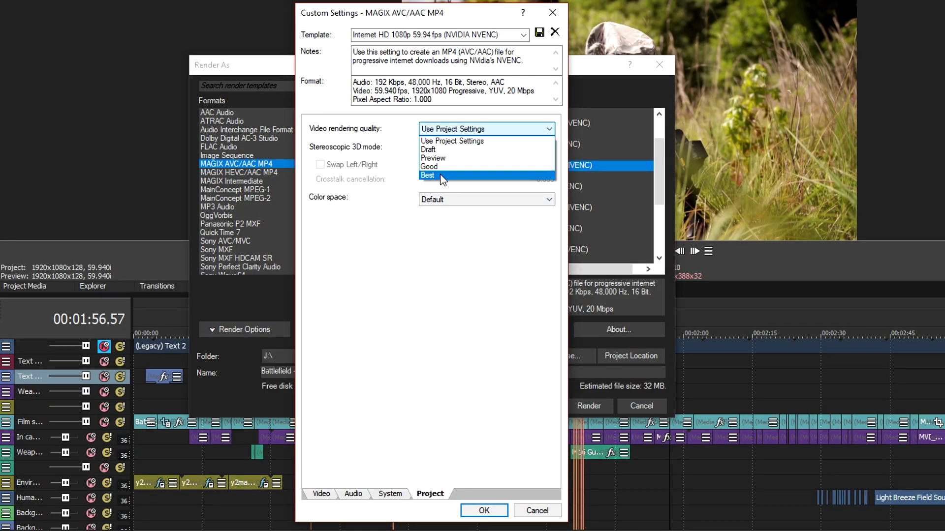
{"action": "left_click", "coordinate": [442, 179]}
Save the customized template as '1080P 60FPS Template' and return to Render As.
{"action": "left_click", "coordinate": [506, 37]}
{"action": "key", "text": "ctrl+a"}
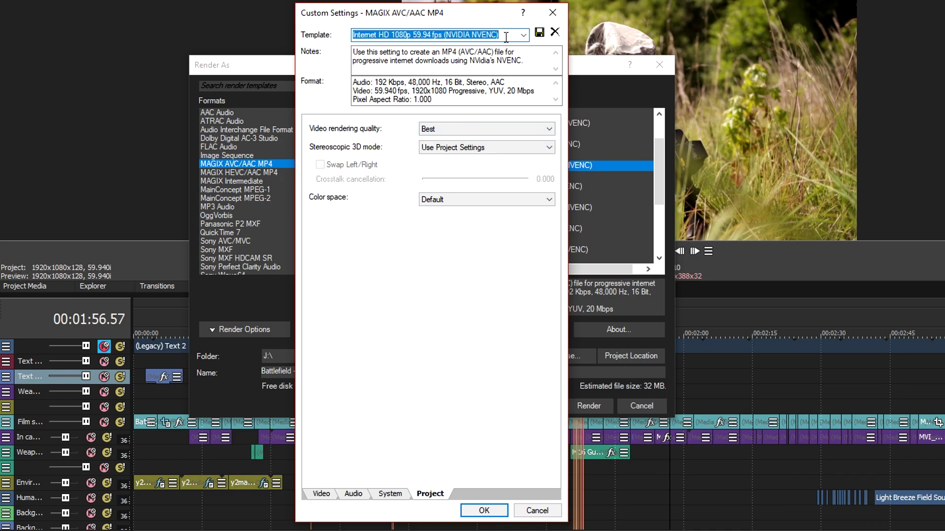
{"action": "type", "text": "1080P 60FPS Temp"}
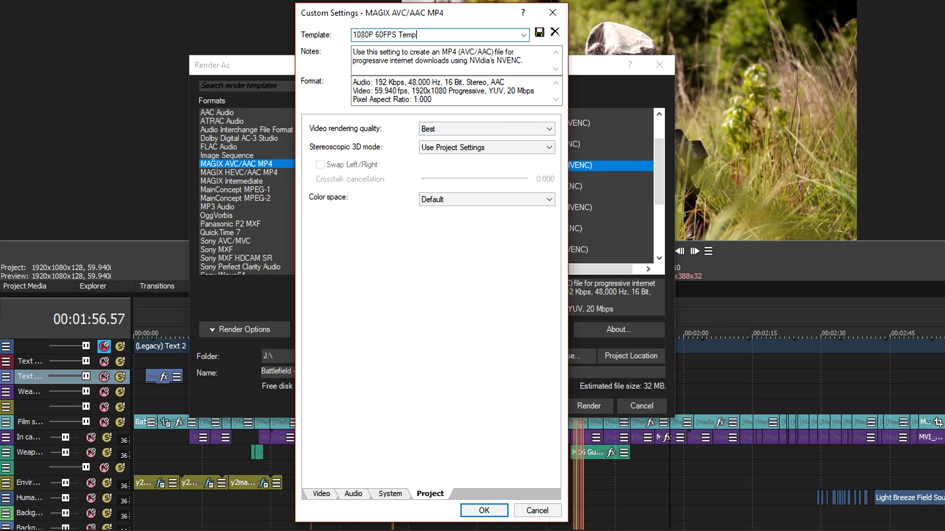
{"action": "type", "text": "late"}
{"action": "left_click", "coordinate": [539, 32]}
{"action": "key", "text": "Return"}
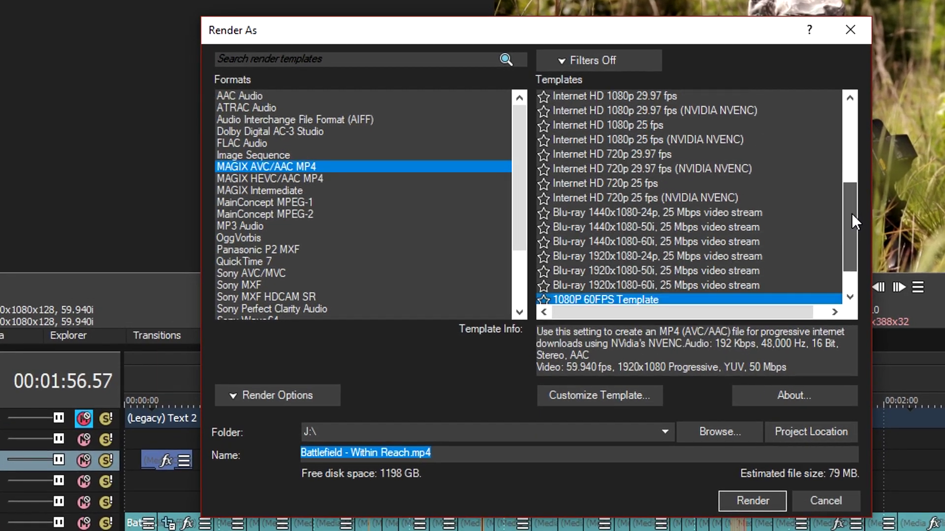
{"action": "scroll", "coordinate": [519, 255], "scroll_direction": "down", "scroll_amount": 1}
{"action": "left_click", "coordinate": [520, 255]}
Select 1080P 60FPS Template, untick Render loop region only, and review the output folder and name.
{"action": "left_click", "coordinate": [662, 257]}
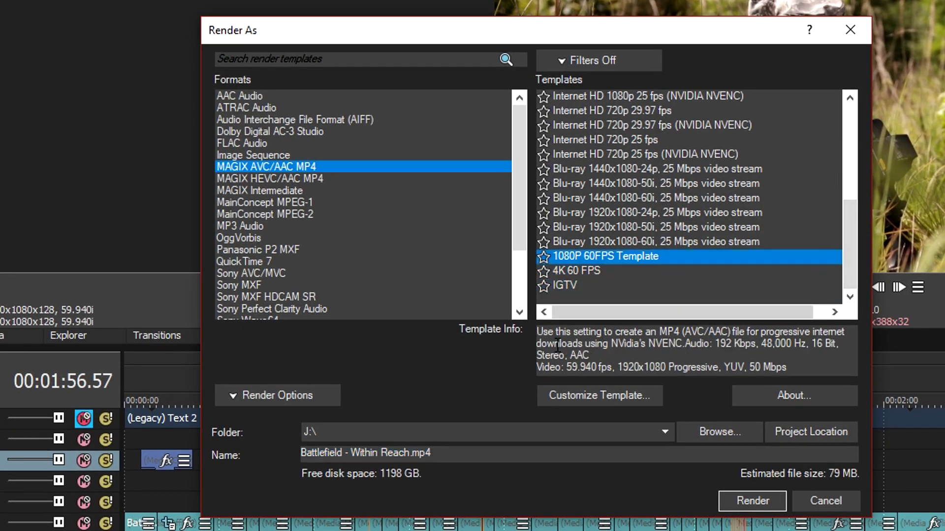
{"action": "left_click", "coordinate": [306, 394]}
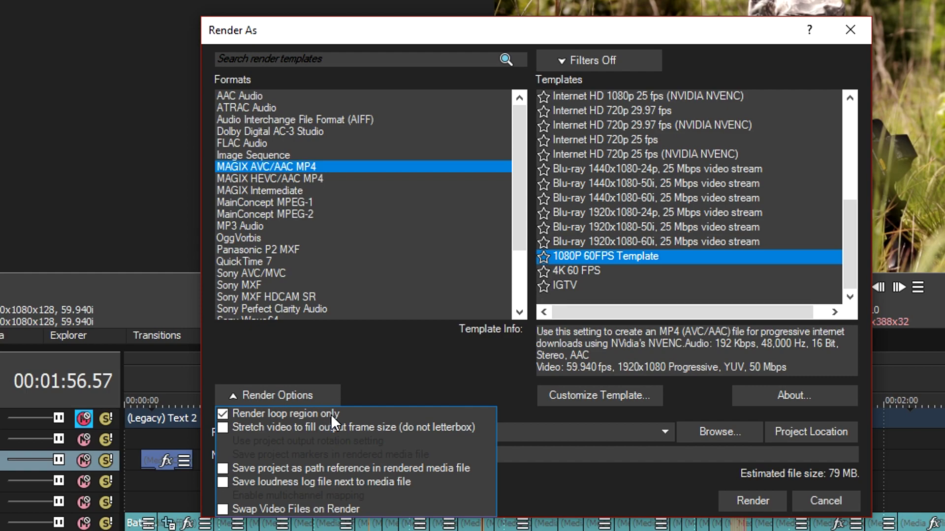
{"action": "left_click", "coordinate": [331, 414]}
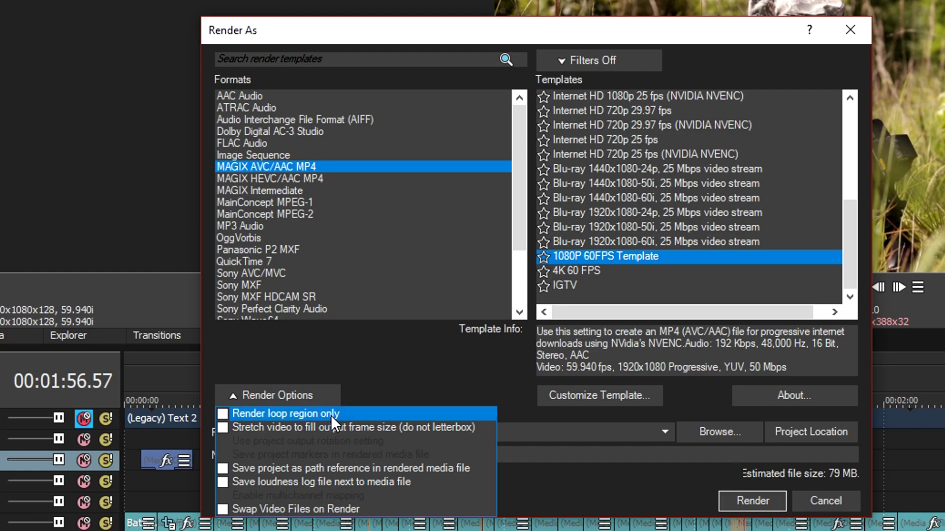
{"action": "left_click", "coordinate": [378, 383]}
{"action": "left_click", "coordinate": [619, 433]}
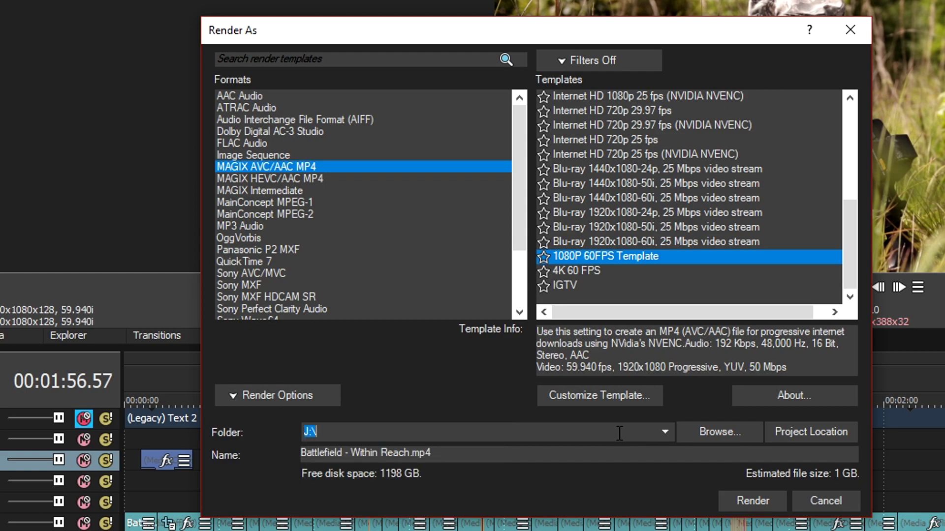
{"action": "left_click", "coordinate": [466, 455]}
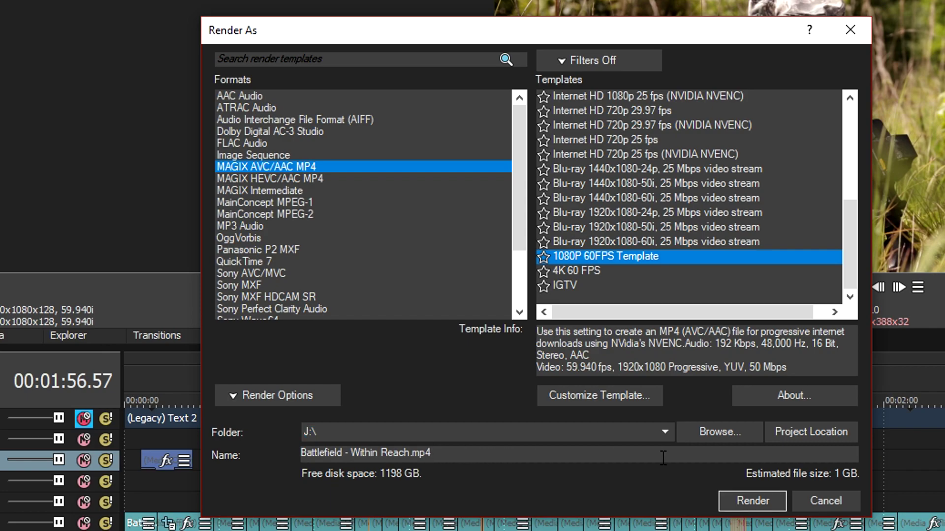